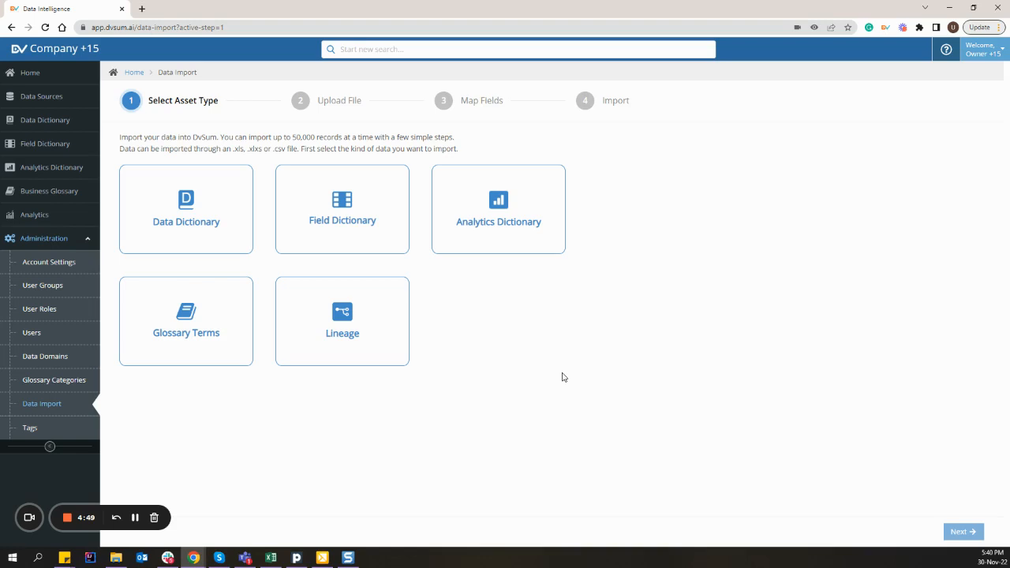
pyautogui.moveTo(234, 149); pyautogui.dragTo(293, 150)
pyautogui.click(315, 153)
pyautogui.moveTo(314, 137); pyautogui.dragTo(292, 138)
pyautogui.click(305, 147)
# Step: Choose Data Dictionary as the asset type for the data import
pyautogui.click(219, 198)
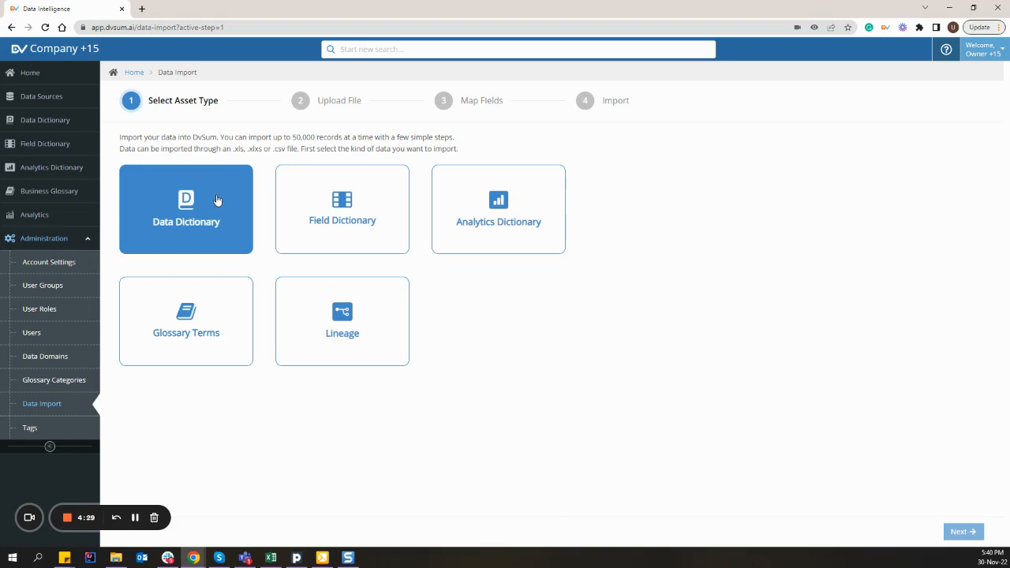
pyautogui.click(218, 200)
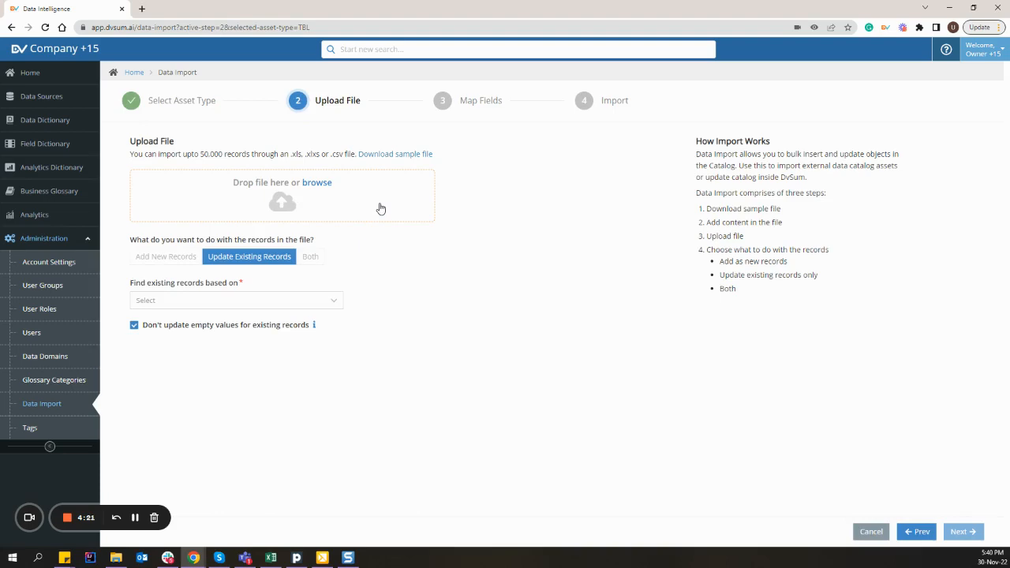
# Step: Check the Data_Dictionary workbook in Excel, then return to DvSum in Chrome and upload Data_Dictionary.xlsx from the Desktop
pyautogui.click(270, 559)
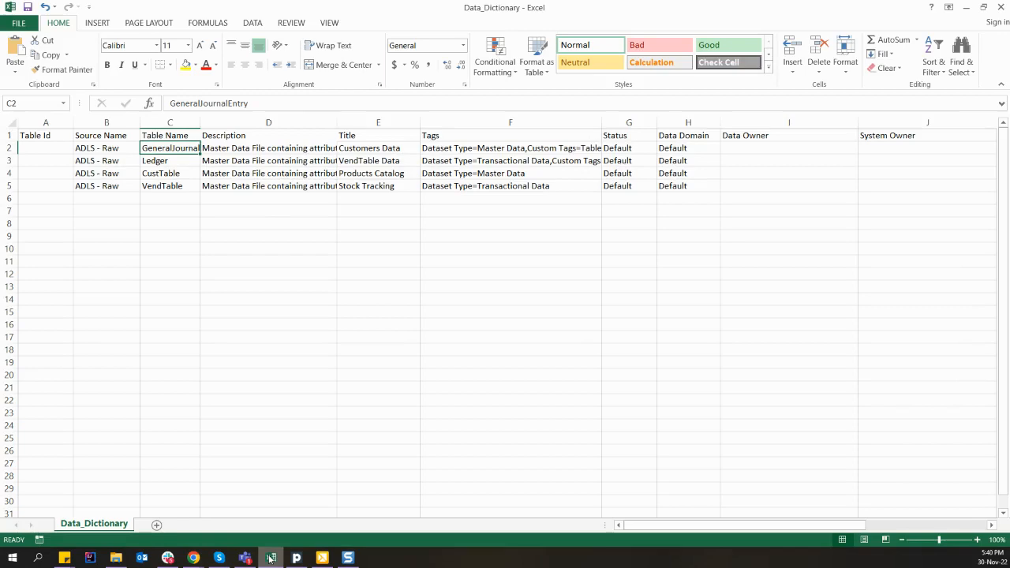
pyautogui.click(271, 558)
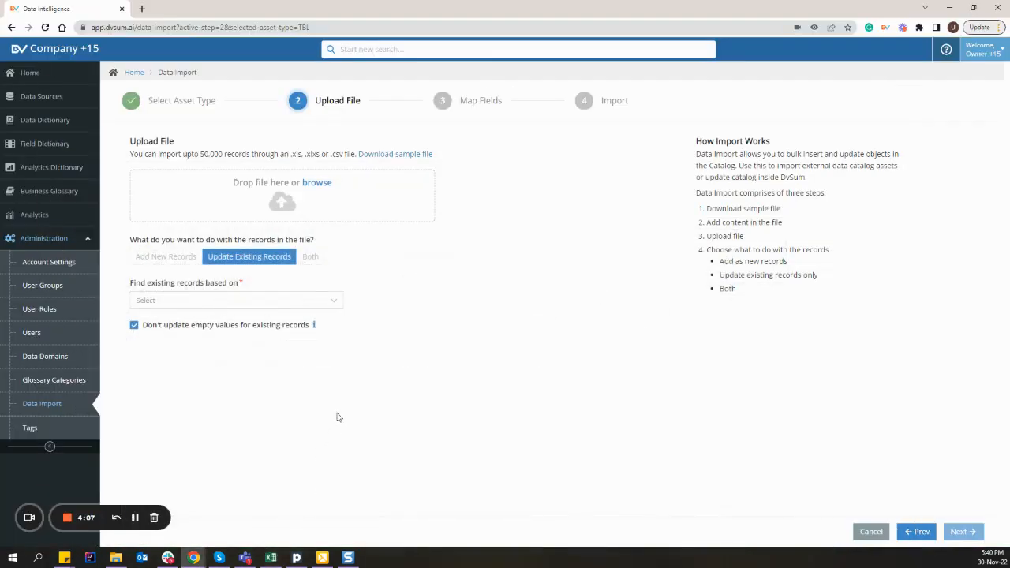
pyautogui.click(295, 209)
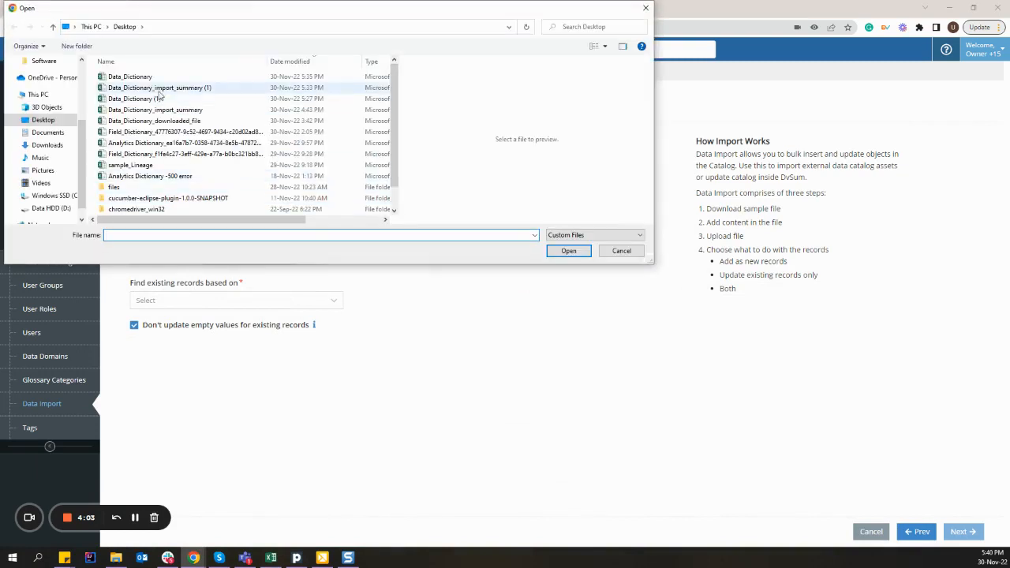
pyautogui.click(130, 77)
pyautogui.click(568, 250)
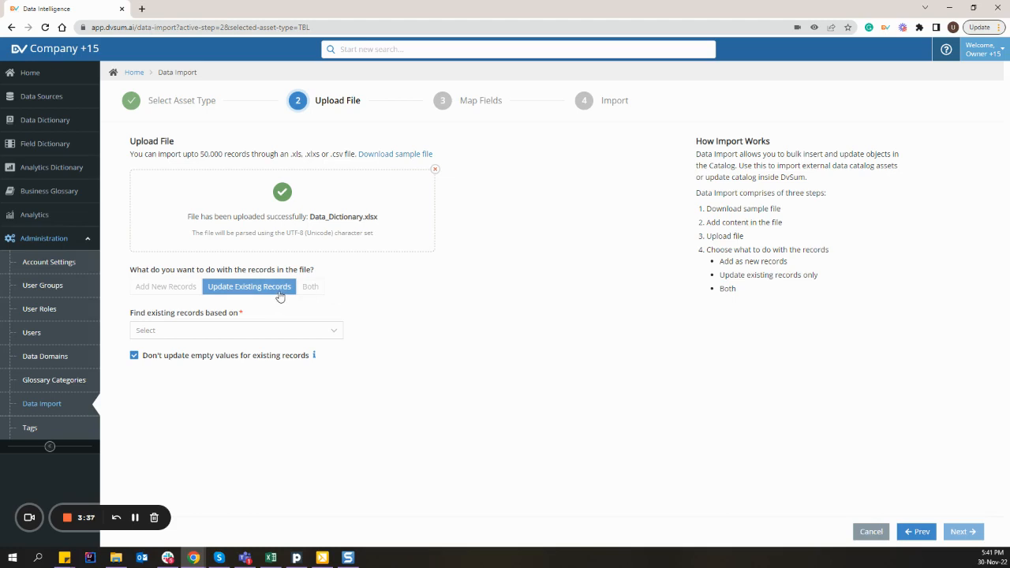
# Step: Match existing records on Source Name, Table Name and proceed to the field mapping
pyautogui.click(318, 330)
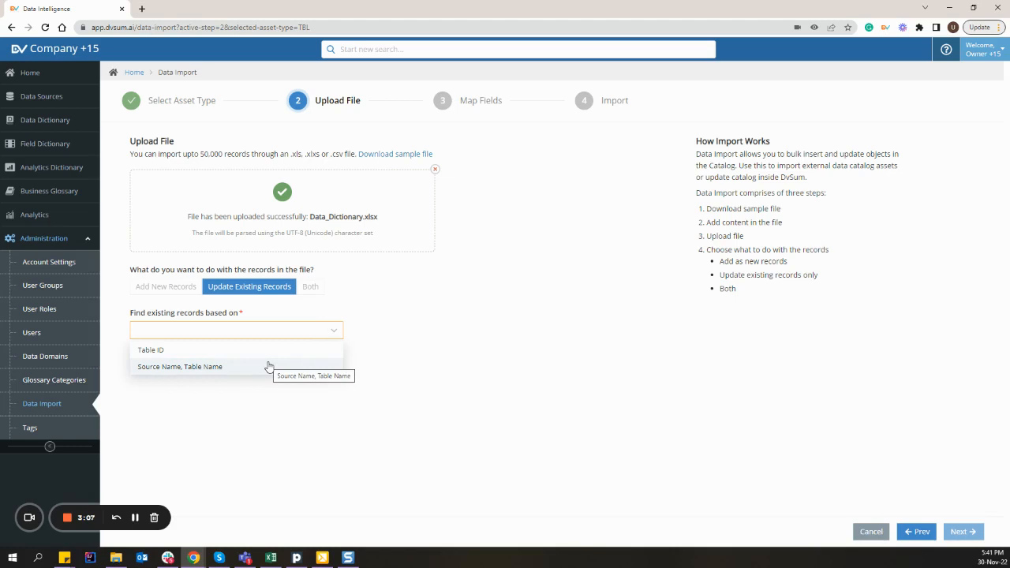
pyautogui.click(268, 366)
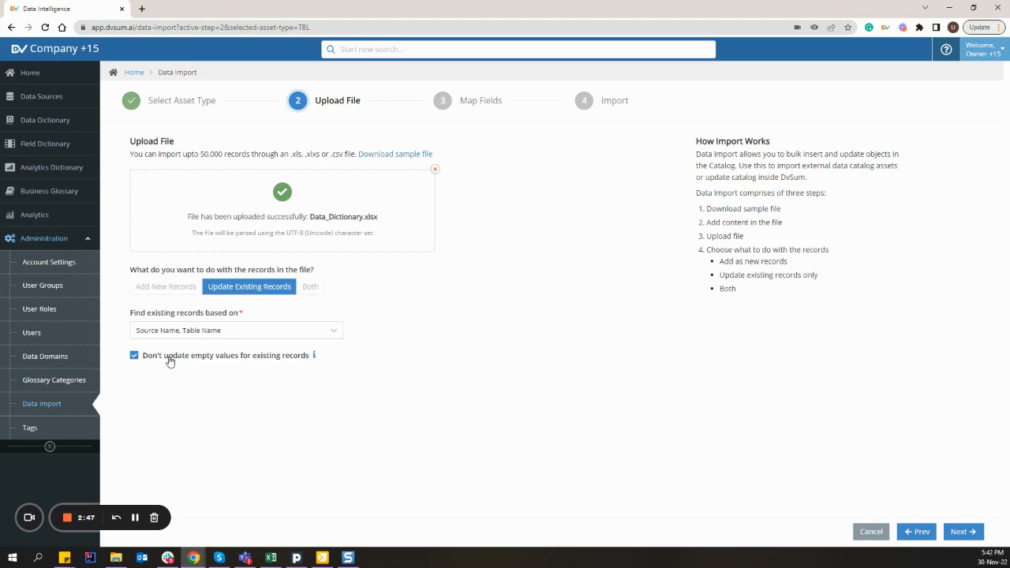
pyautogui.click(964, 531)
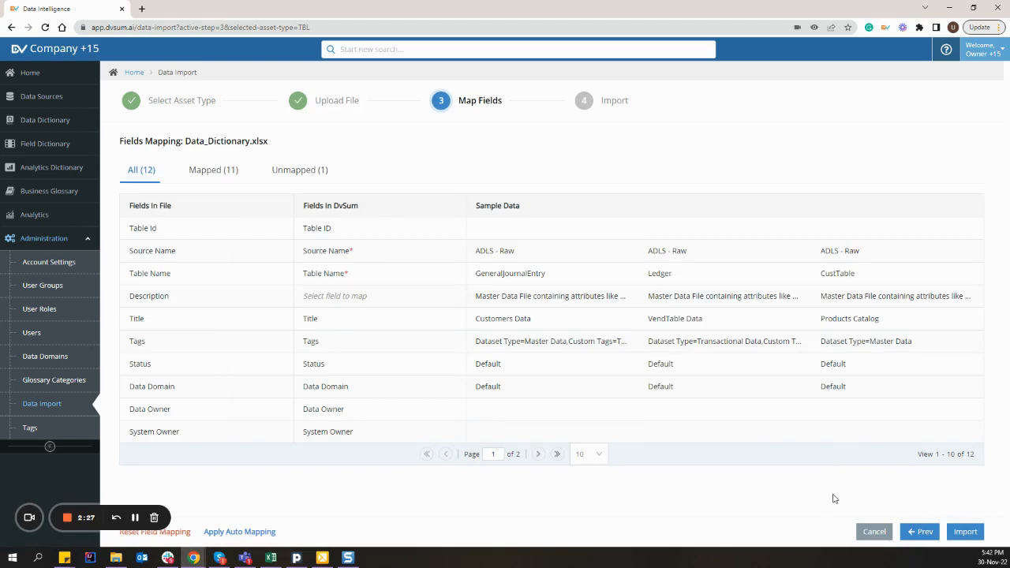
# Step: Remove the mapping of the file's Table Name field and map it to Table Name again
pyautogui.click(410, 303)
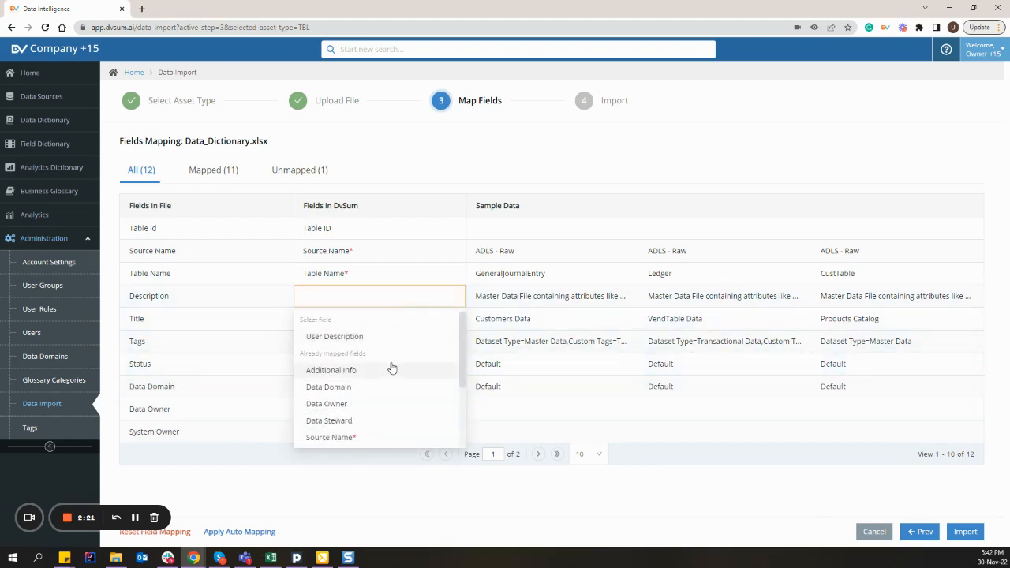
pyautogui.click(414, 283)
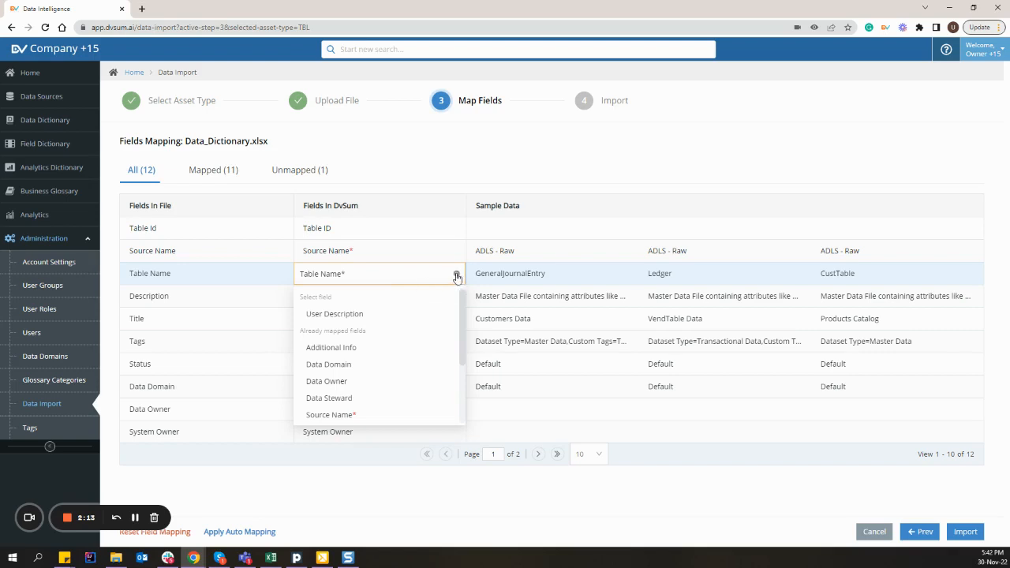
pyautogui.click(456, 276)
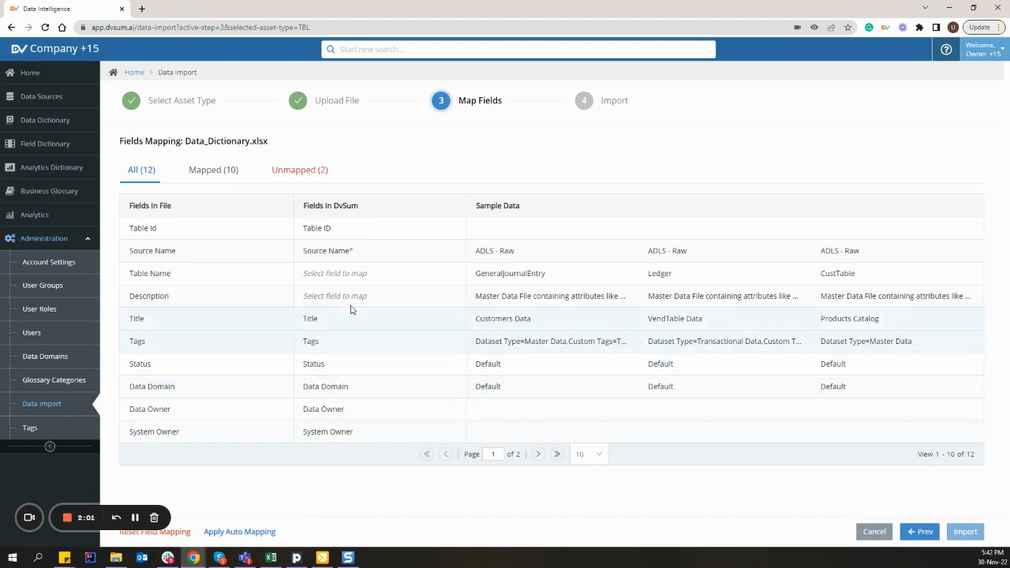
pyautogui.click(363, 277)
pyautogui.click(426, 318)
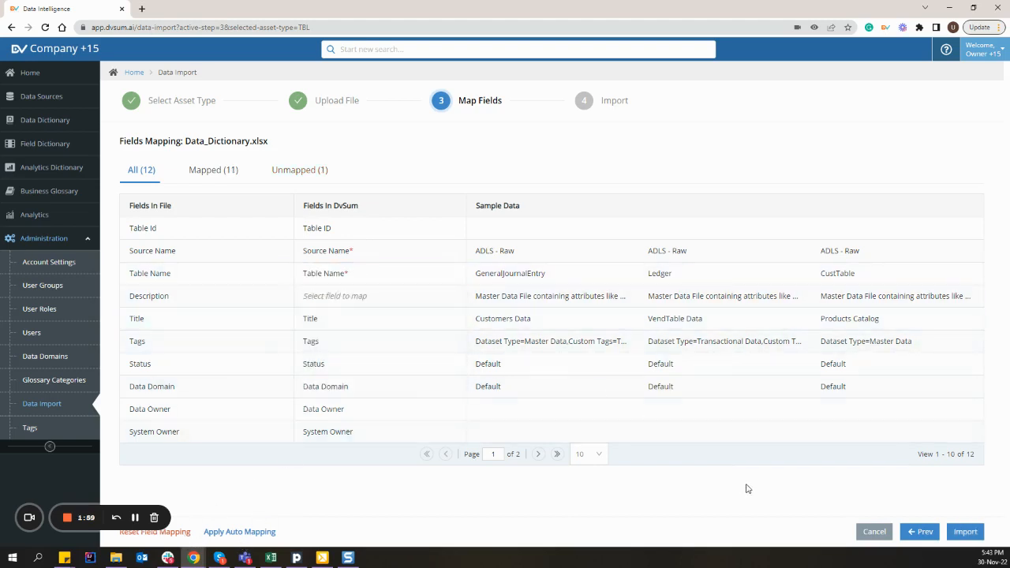
# Step: Submit the import of Data_Dictionary.xlsx with the mapped fields
pyautogui.click(964, 531)
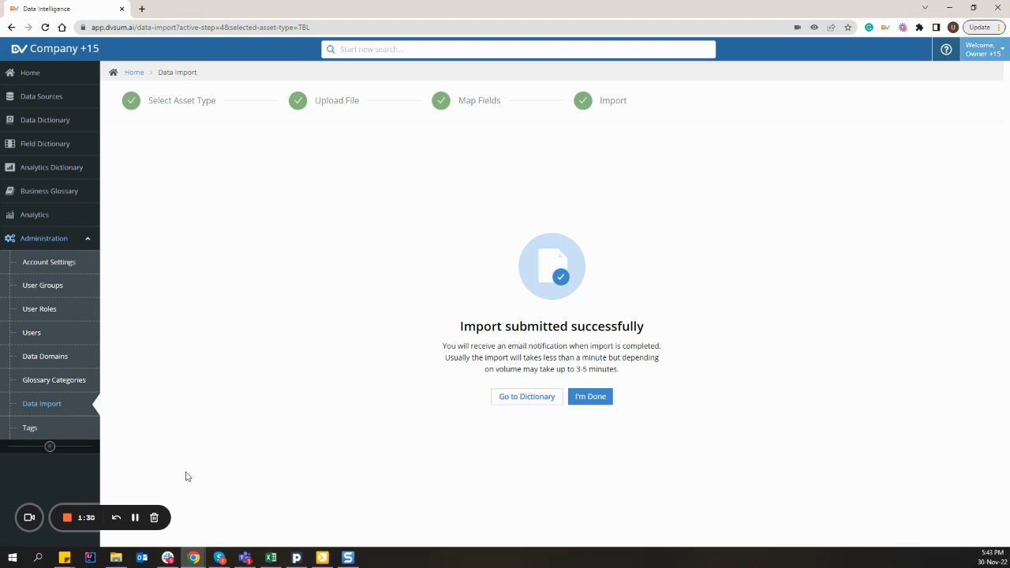
pyautogui.click(135, 517)
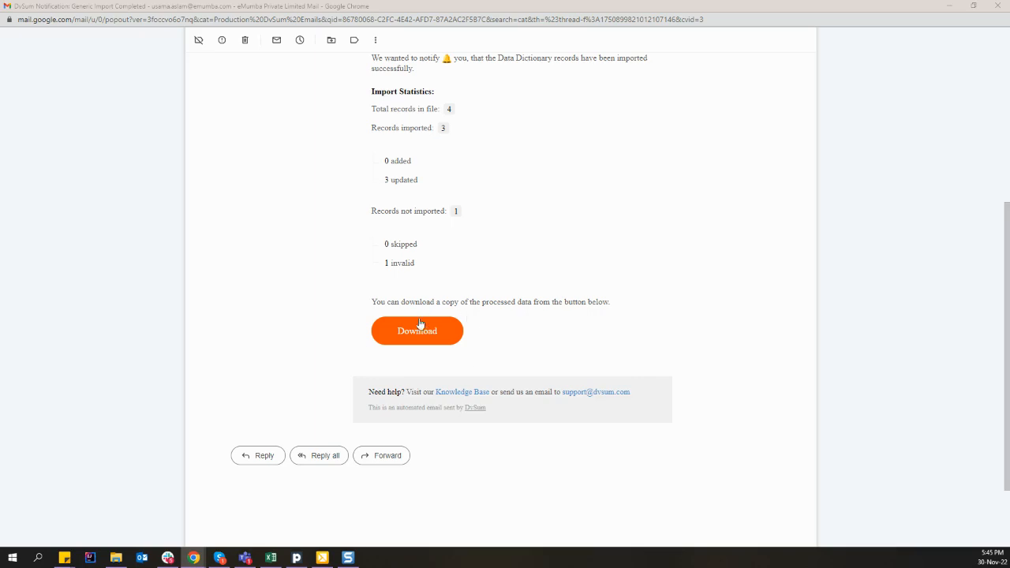
# Step: Switch to Excel and examine each table's import status and the invalid record's remark in the Data_Dictionary import summary
pyautogui.click(271, 557)
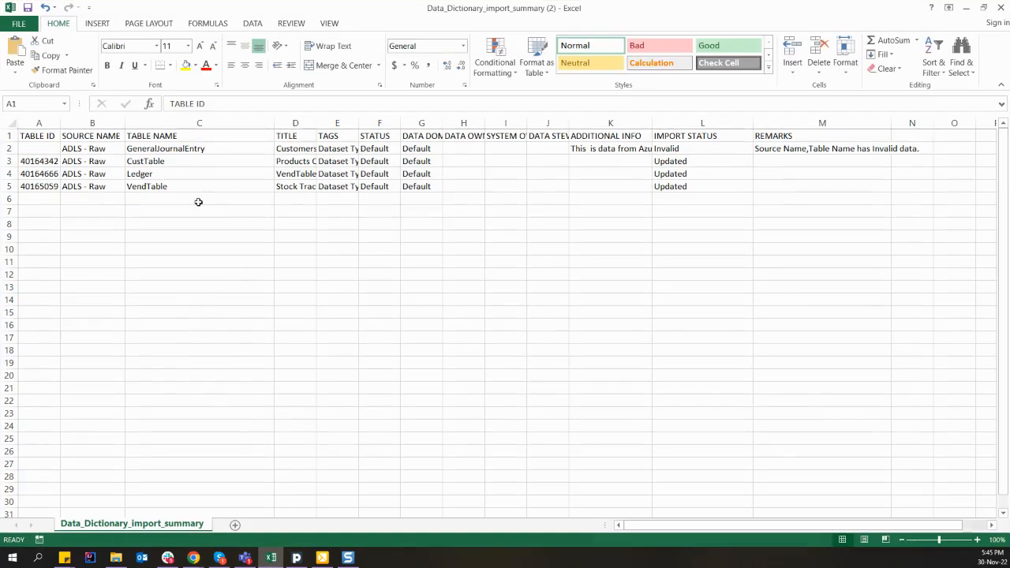
pyautogui.click(165, 167)
pyautogui.click(167, 173)
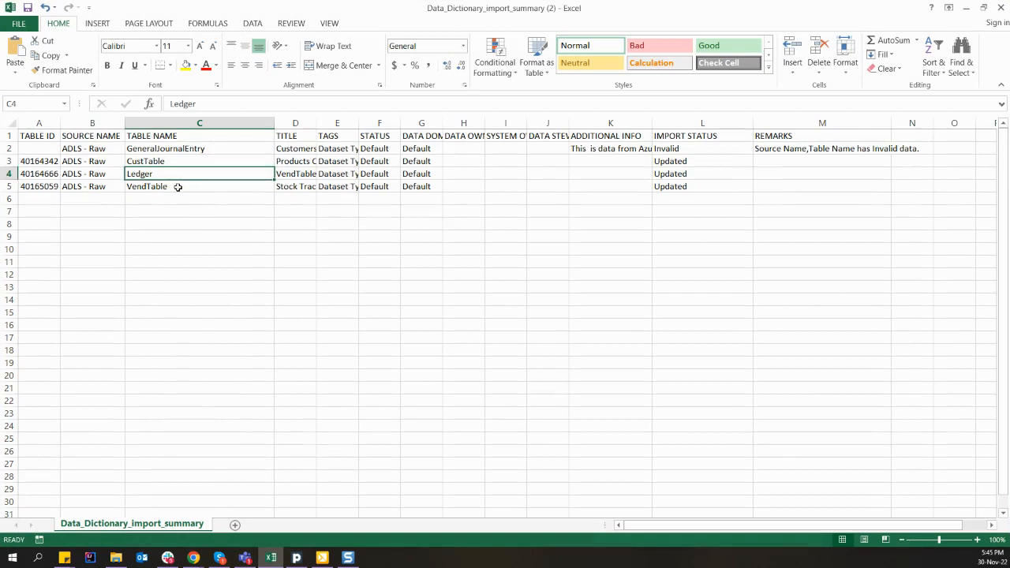
pyautogui.click(178, 187)
pyautogui.click(709, 162)
pyautogui.click(707, 170)
pyautogui.click(709, 185)
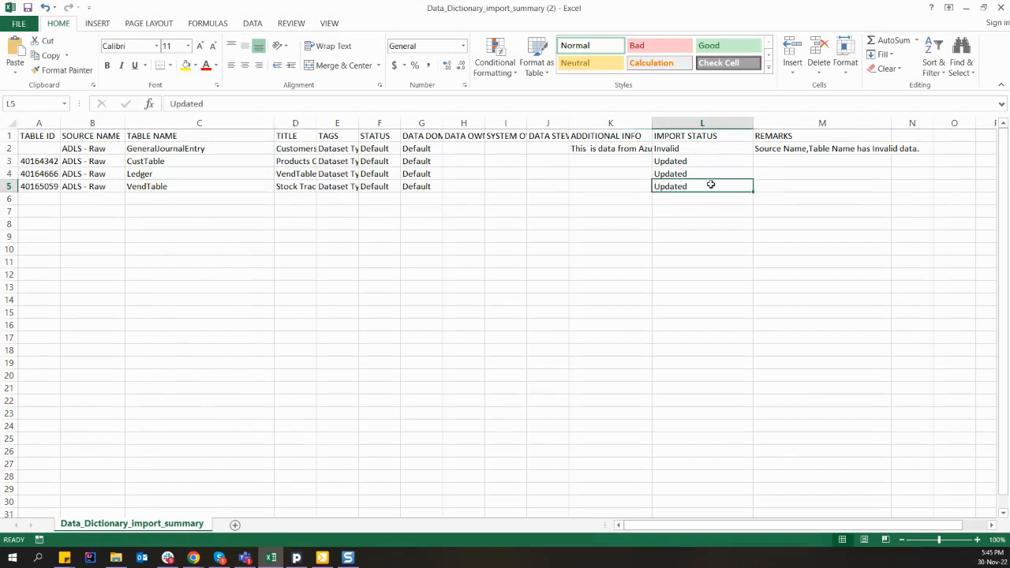
pyautogui.click(701, 149)
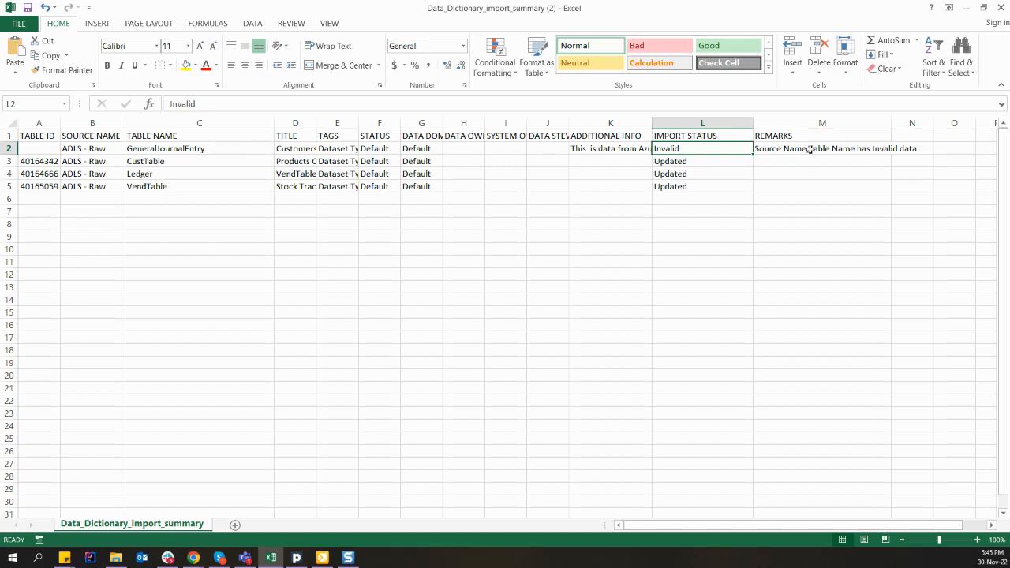
pyautogui.click(768, 150)
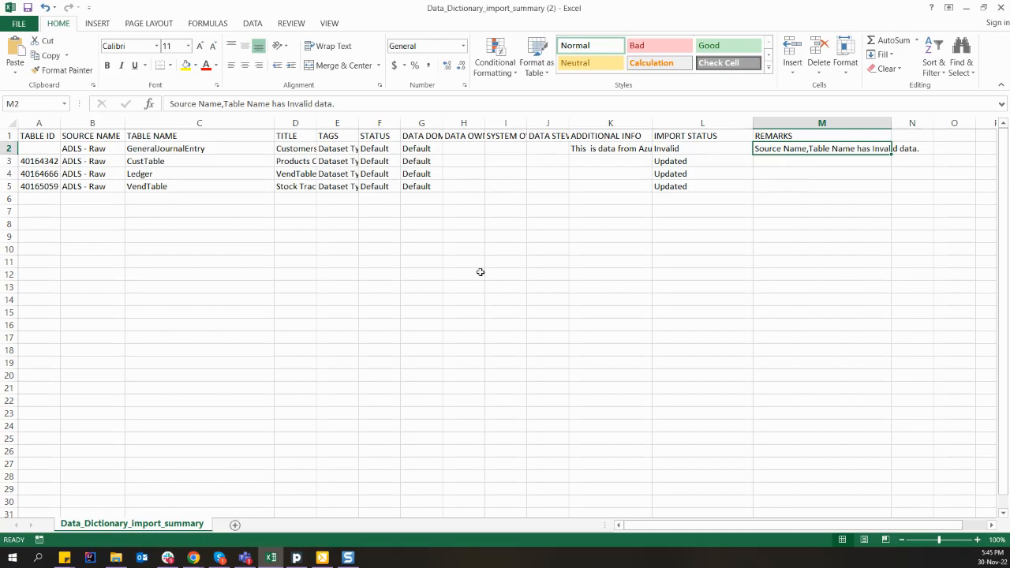
# Step: Switch back to DvSum in Chrome and start a new import from the All Tables list of the Data Dictionary
pyautogui.hotkey('alt', 'Tab')
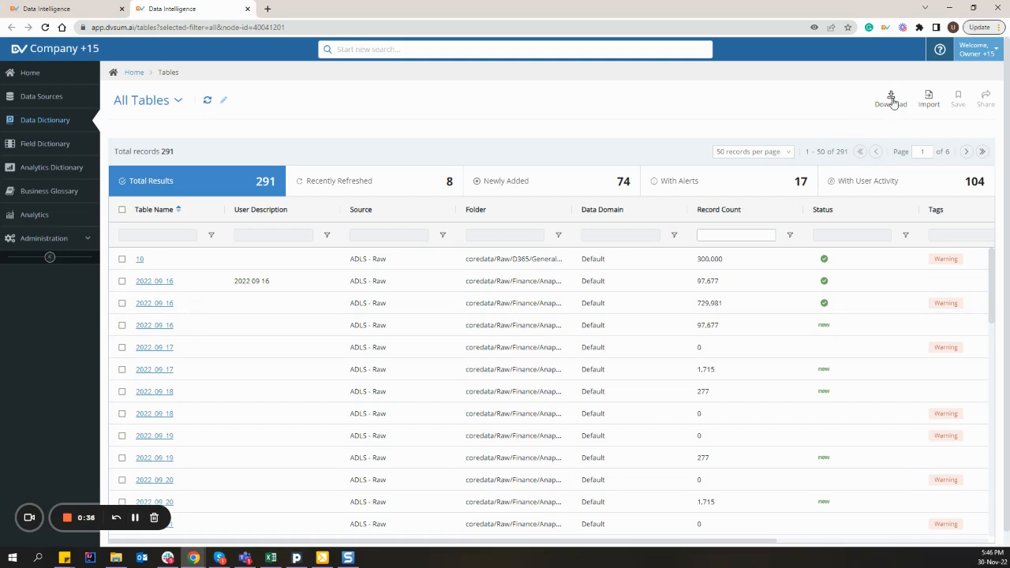
pyautogui.click(932, 101)
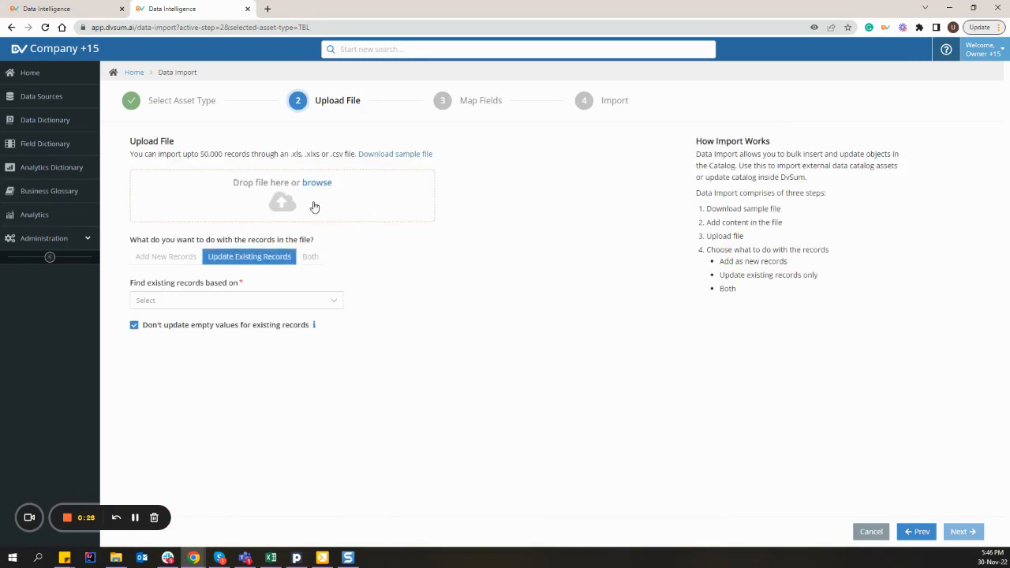
# Step: Upload Data_Dictionary_downloaded_file.csv from the Desktop and match existing records on Table ID
pyautogui.click(312, 206)
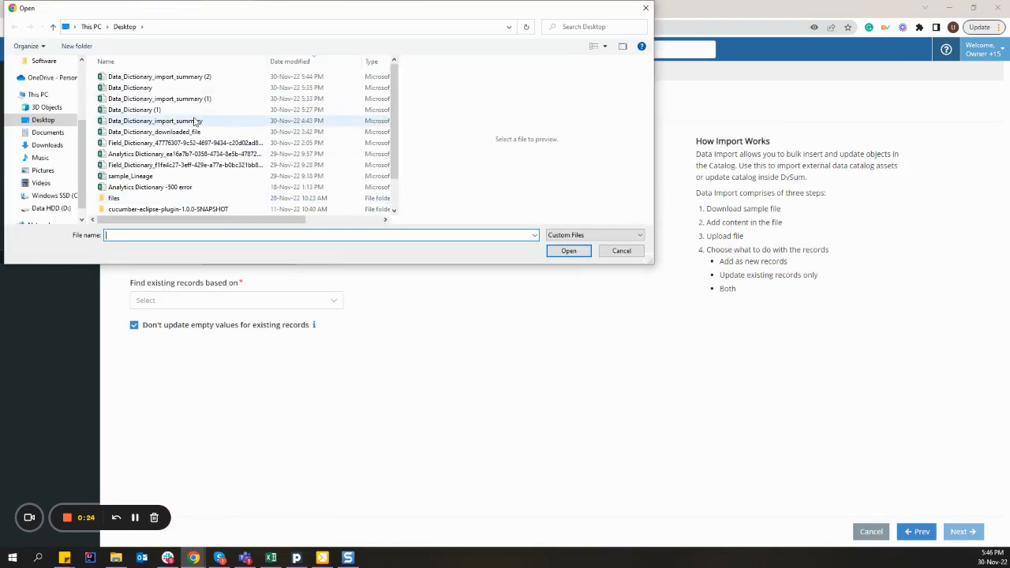
pyautogui.click(193, 131)
pyautogui.click(557, 253)
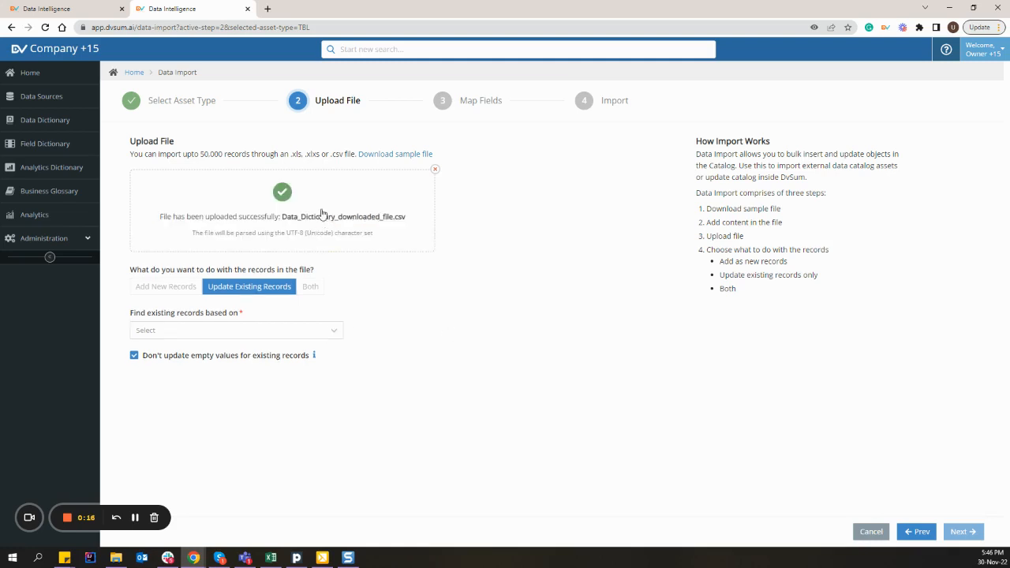
pyautogui.click(306, 330)
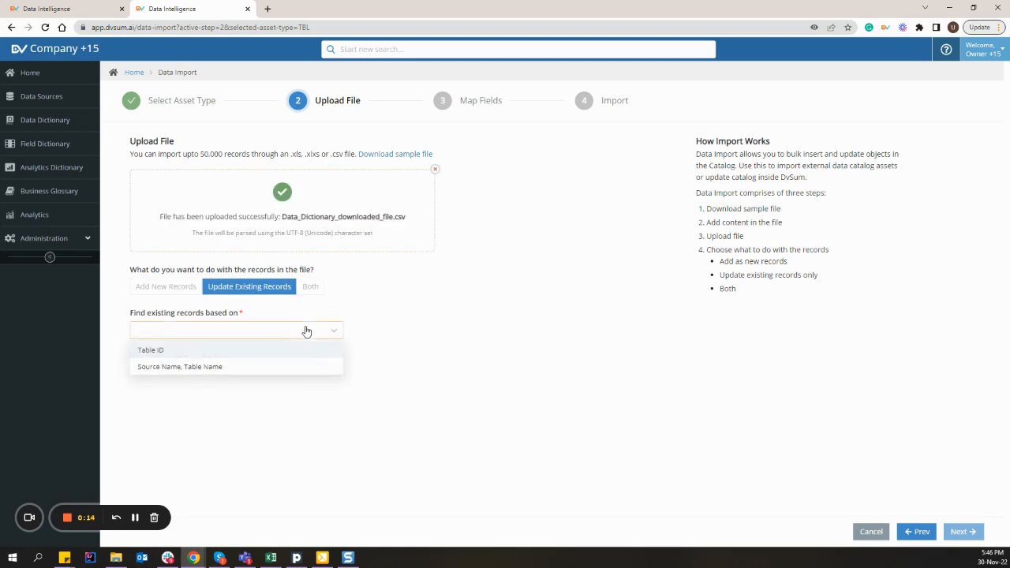
pyautogui.click(232, 349)
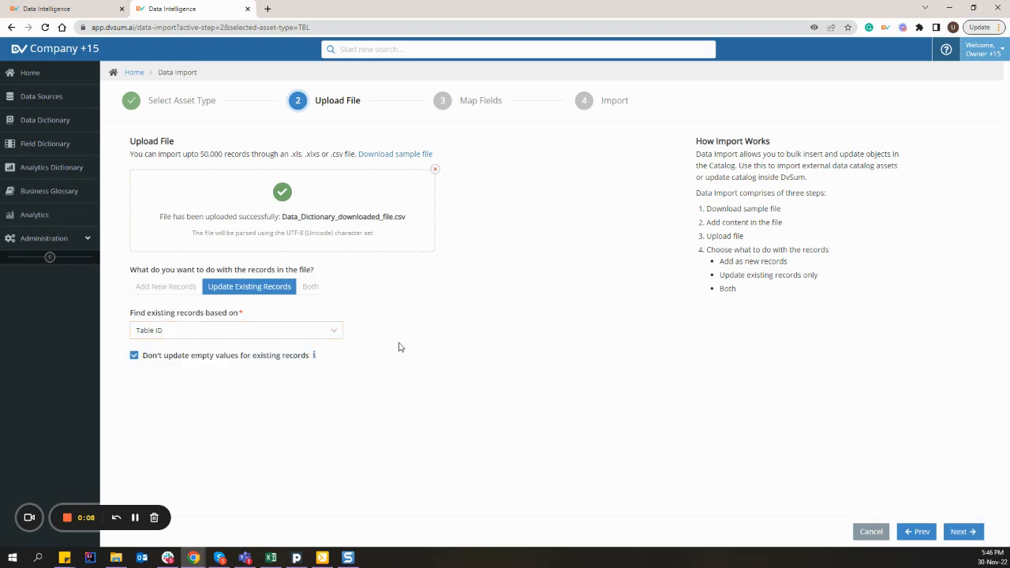